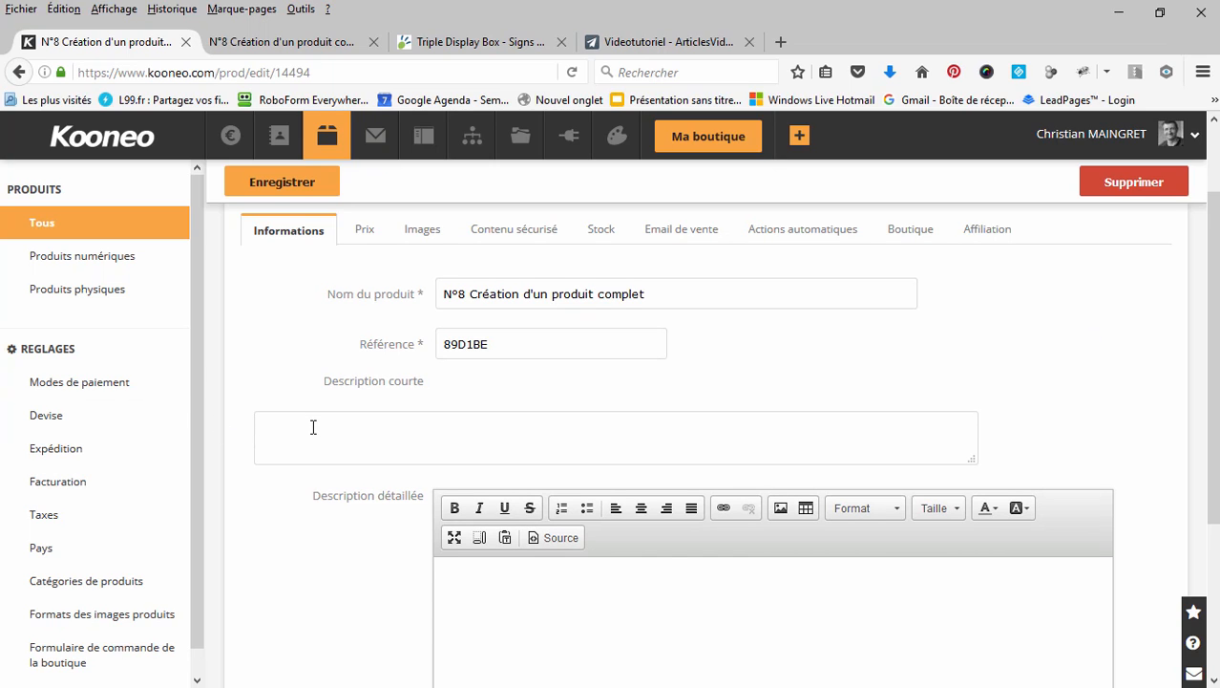
# Step: Enter the short description "Créez une formation complète qui répondra à l'ensemble de vos clients" and save the product
pyautogui.write("Créez une formation complète qui répondra à l'ensemble de vos clients")
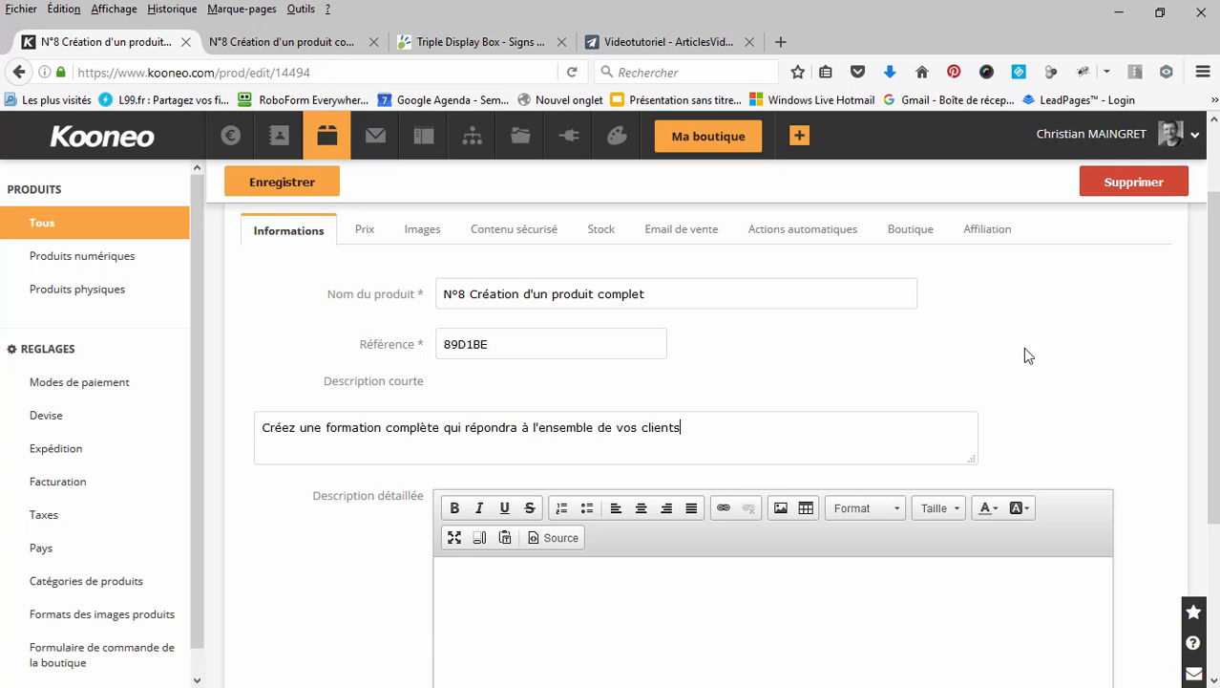
pyautogui.click(294, 191)
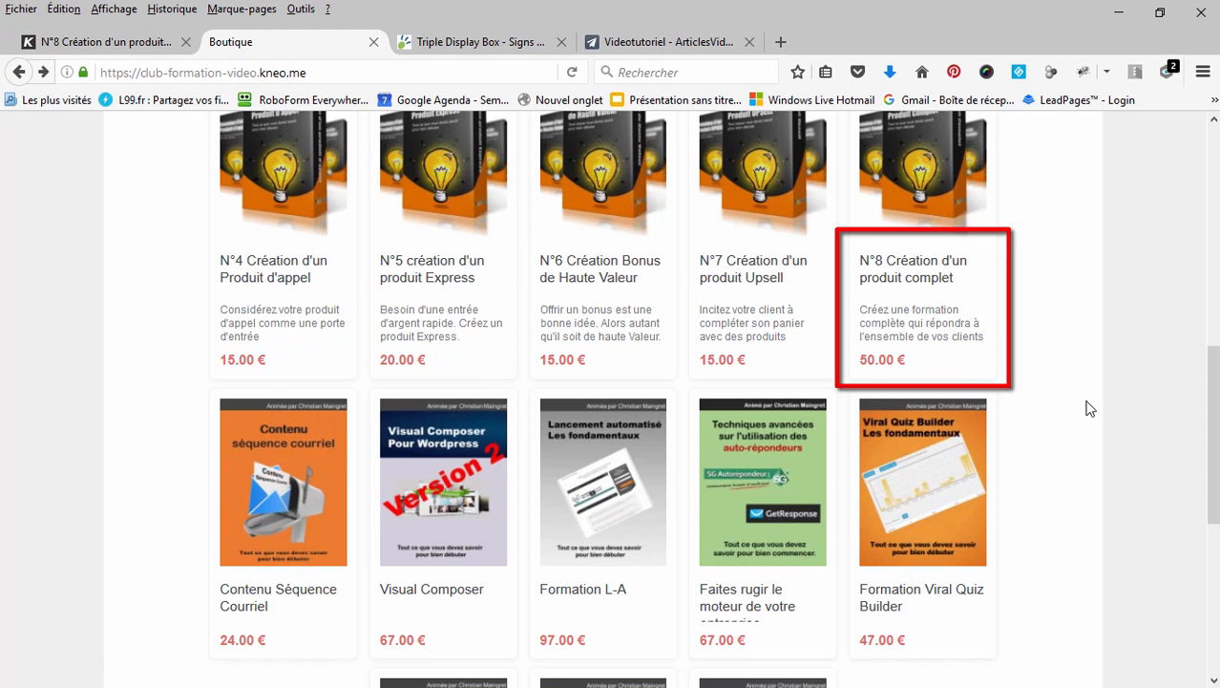
# Step: Check the N°8 Création d'un produit complet listing in the shop catalogue and view its product page
pyautogui.scroll(-3, 1023, 418)
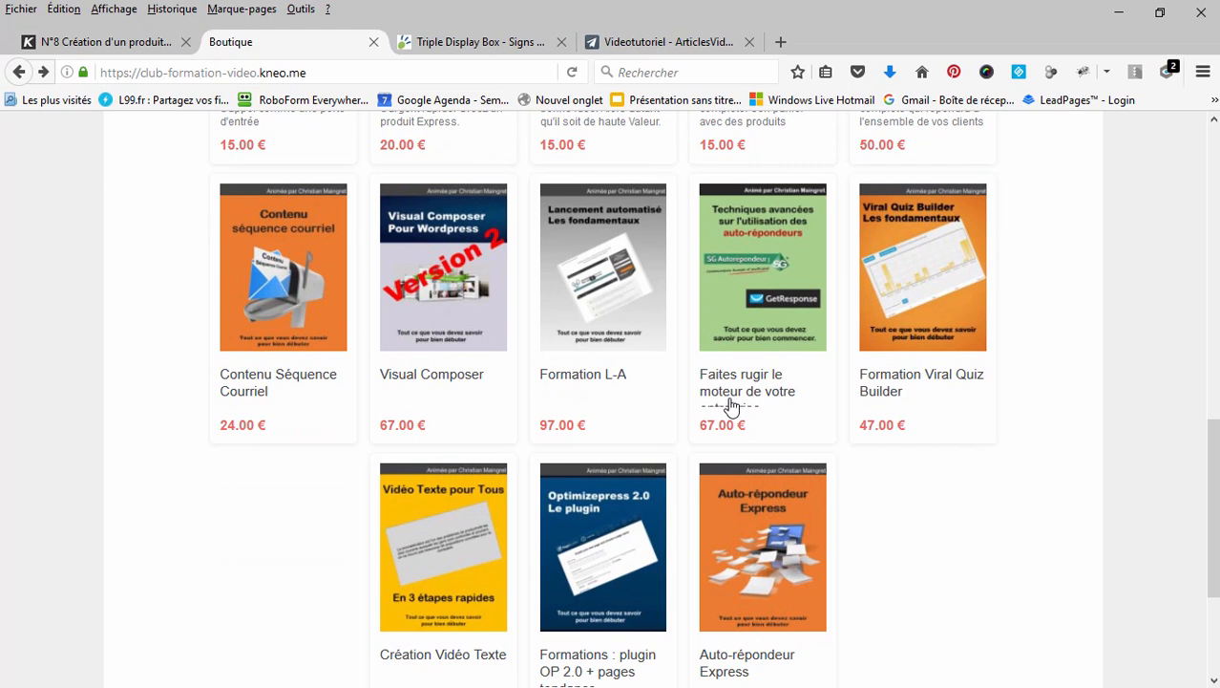
pyautogui.scroll(3, 1136, 484)
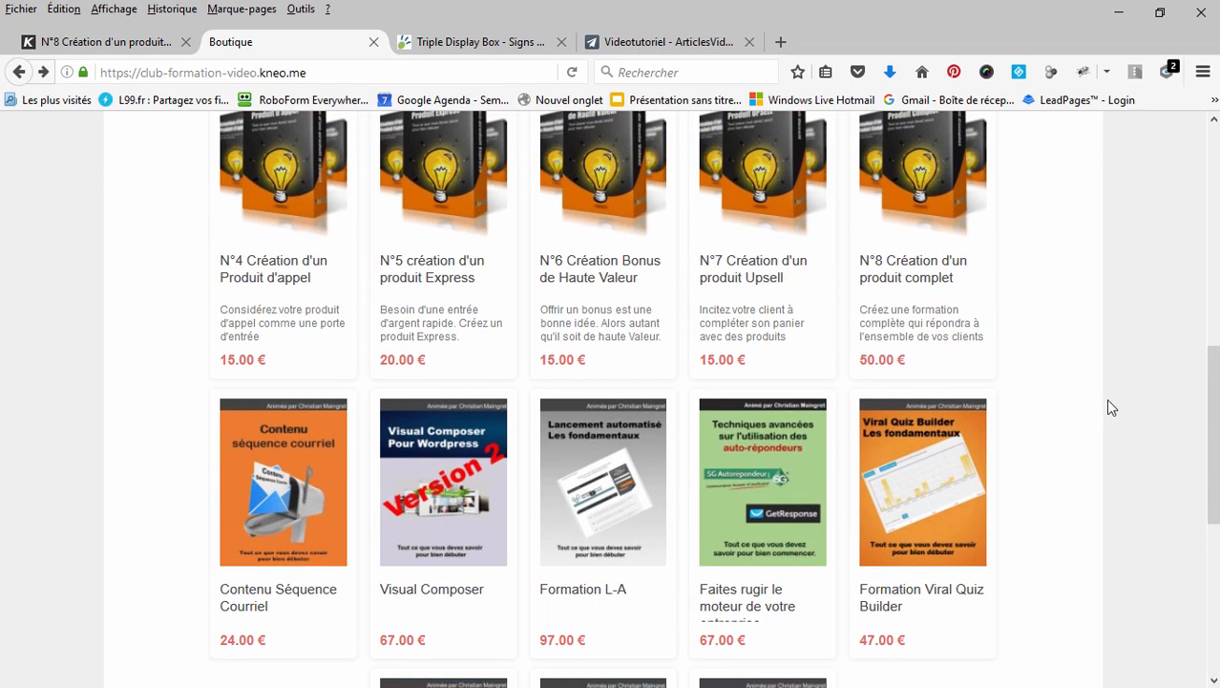
pyautogui.click(931, 274)
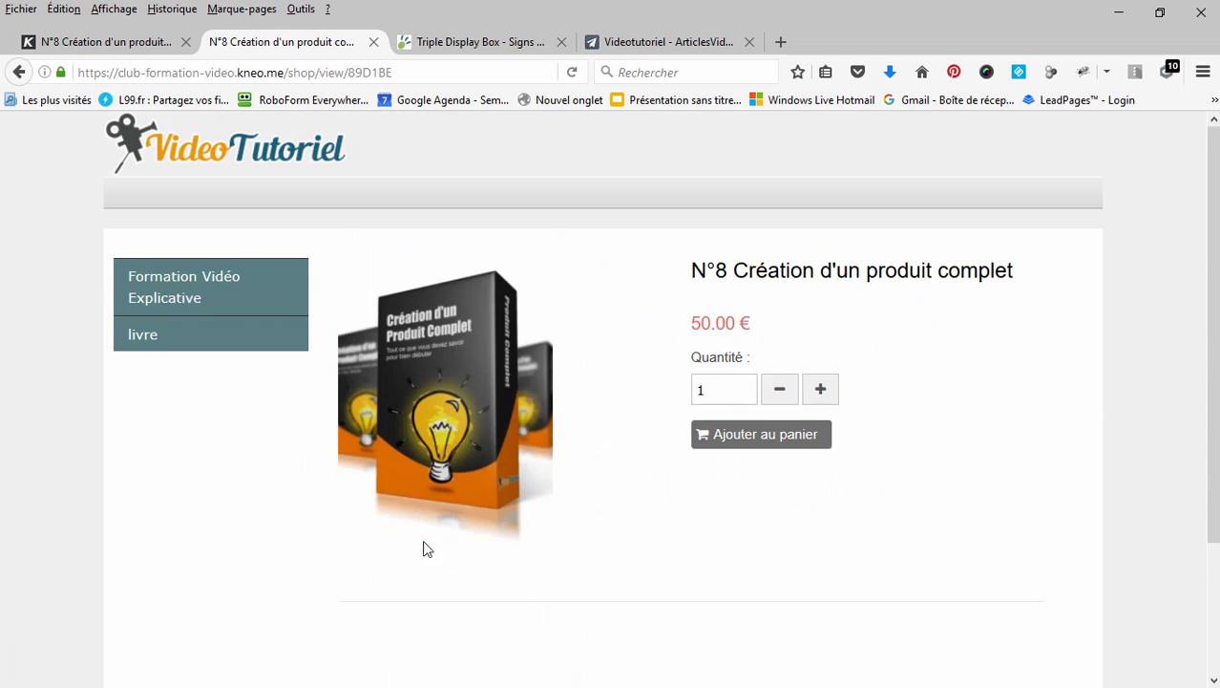
pyautogui.scroll(-1, 492, 626)
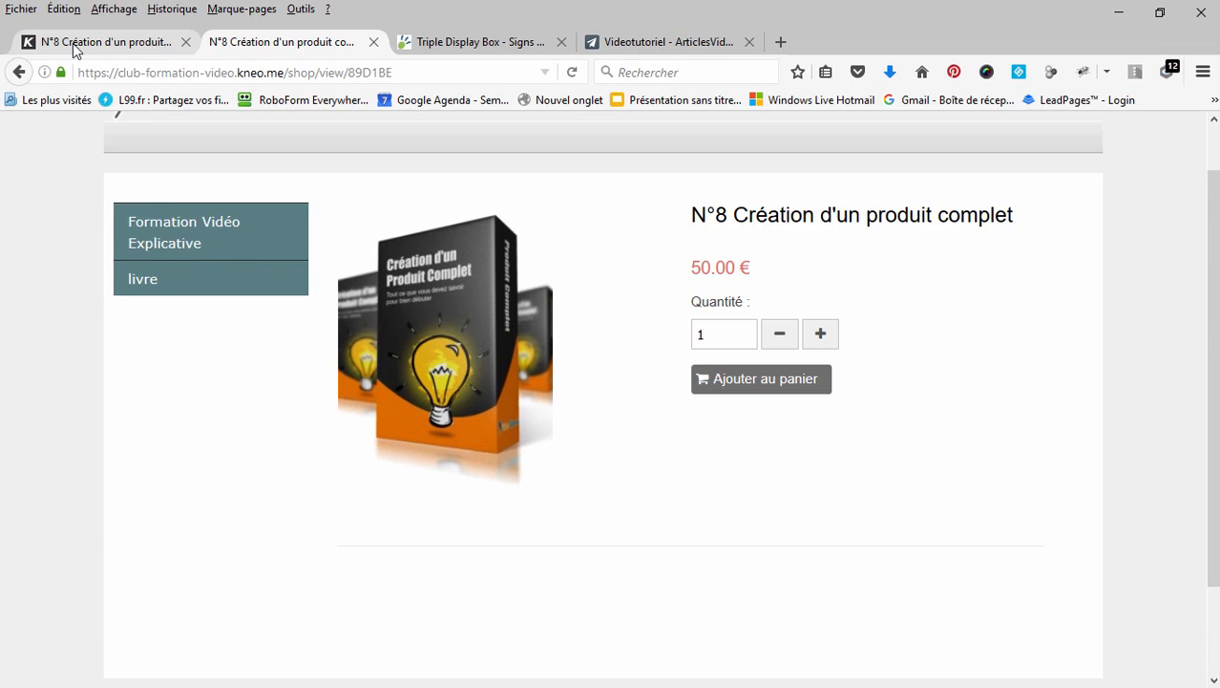
# Step: Return to the N°8 product's edit page, review the module list in the detailed description and save the product
pyautogui.click(73, 43)
pyautogui.scroll(-3, 551, 475)
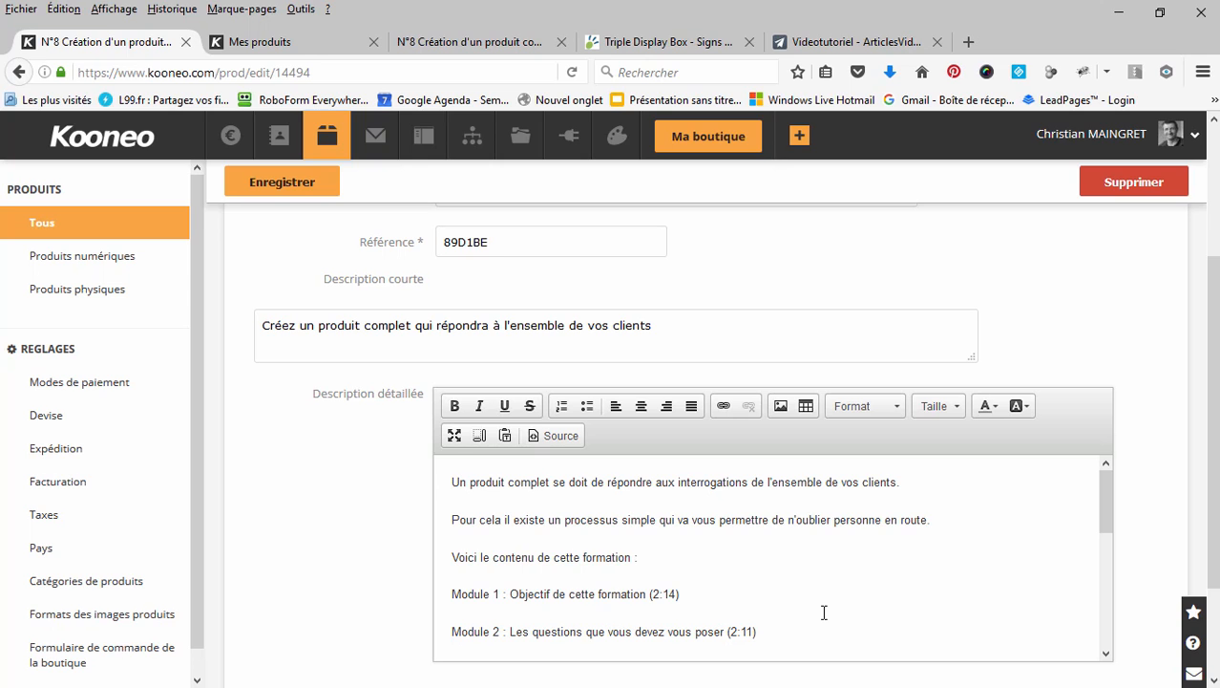
pyautogui.scroll(-3, 875, 600)
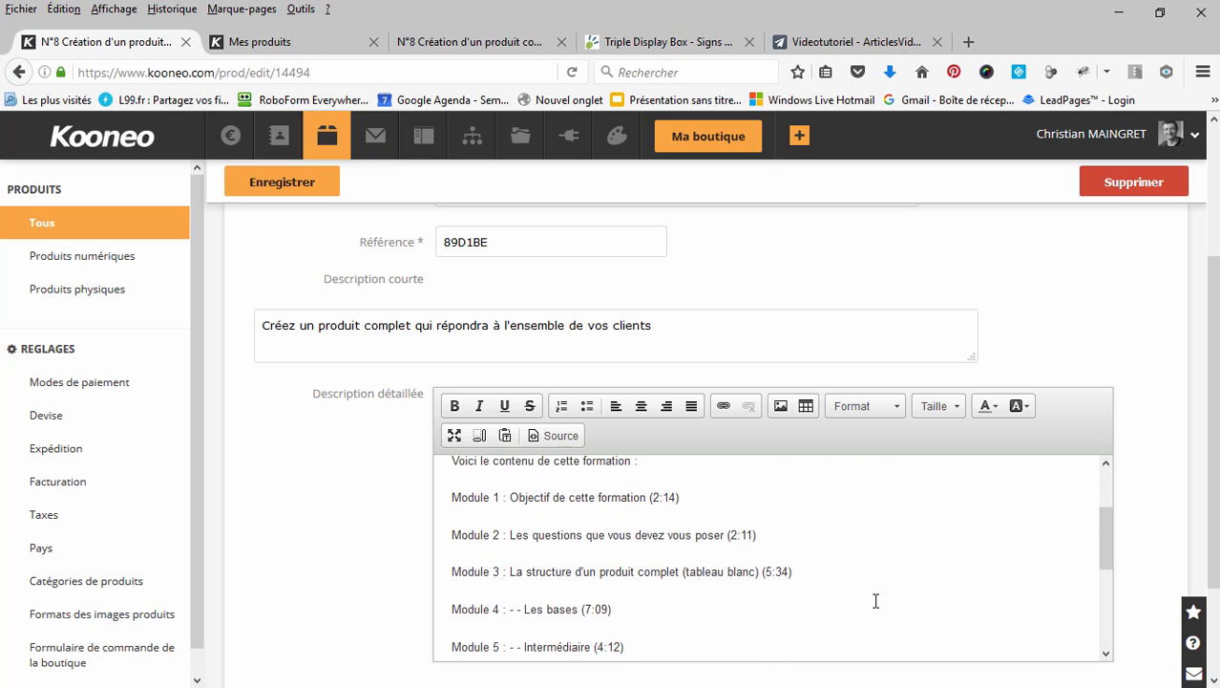
pyautogui.scroll(3, 756, 591)
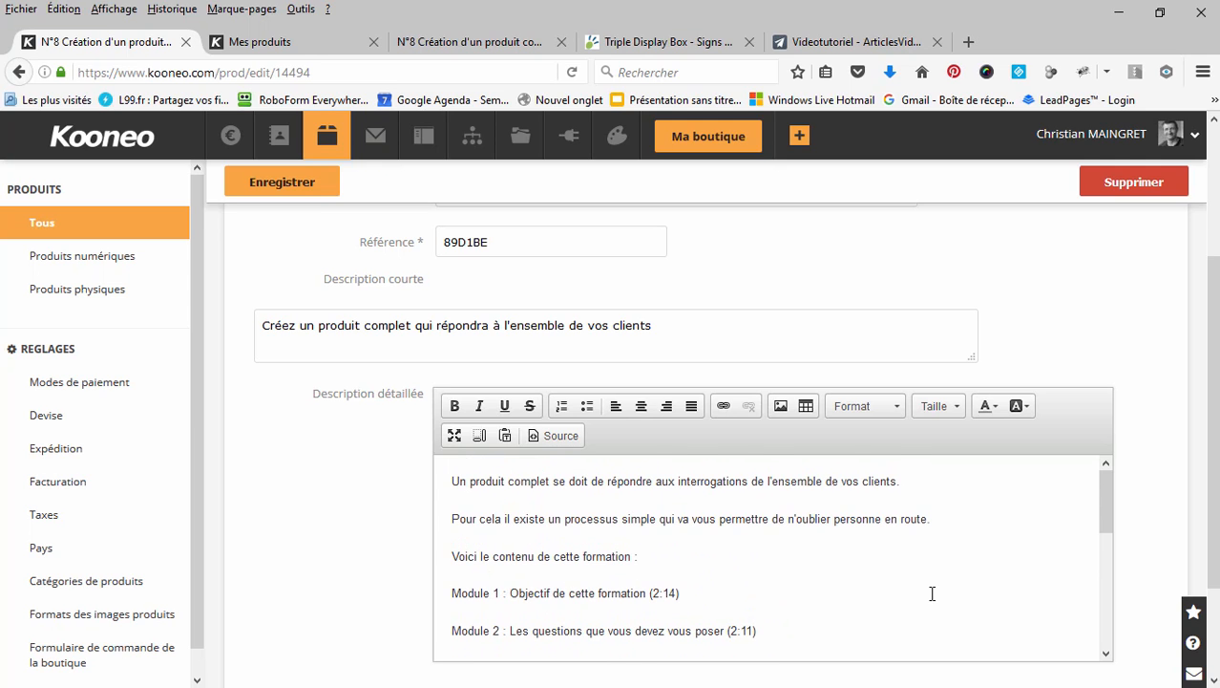
pyautogui.scroll(-3, 902, 585)
pyautogui.scroll(-3, 902, 581)
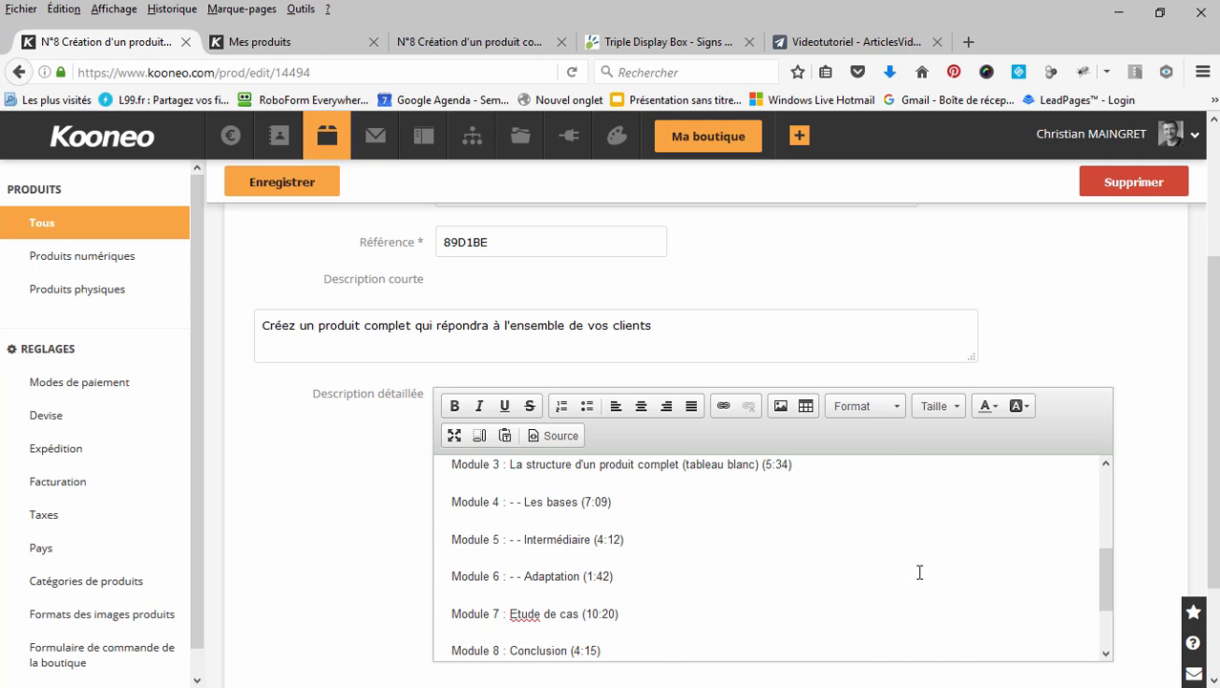
pyautogui.scroll(-3, 924, 563)
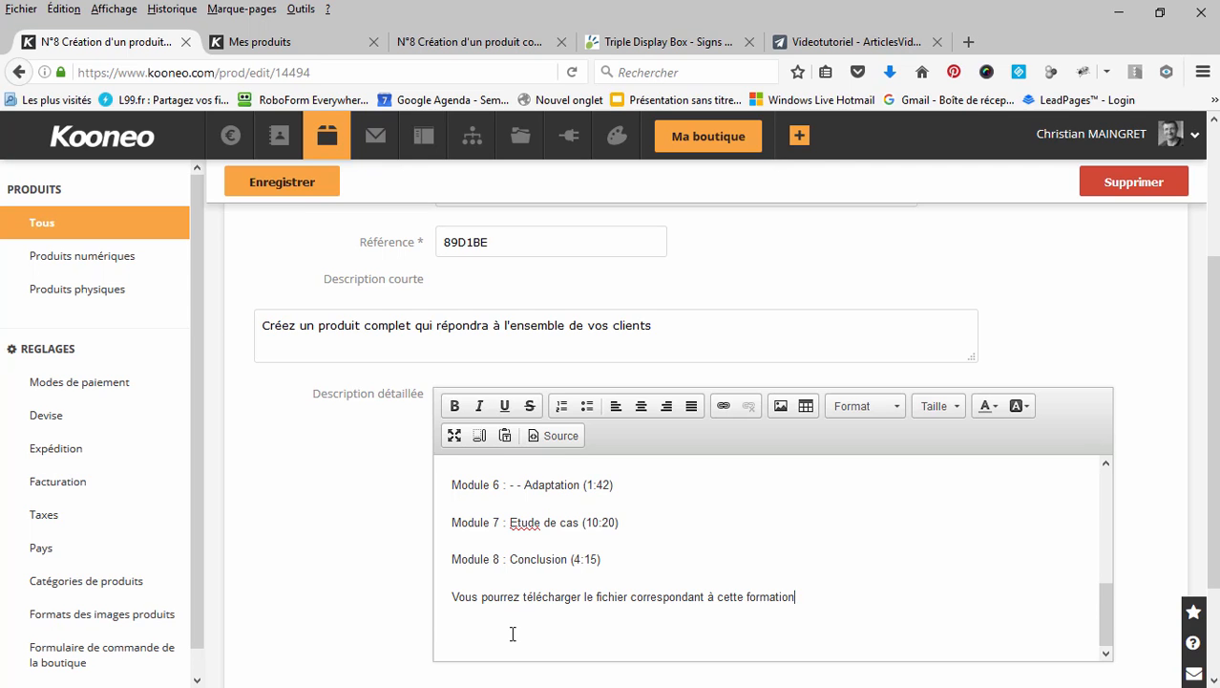
pyautogui.scroll(-2, 382, 524)
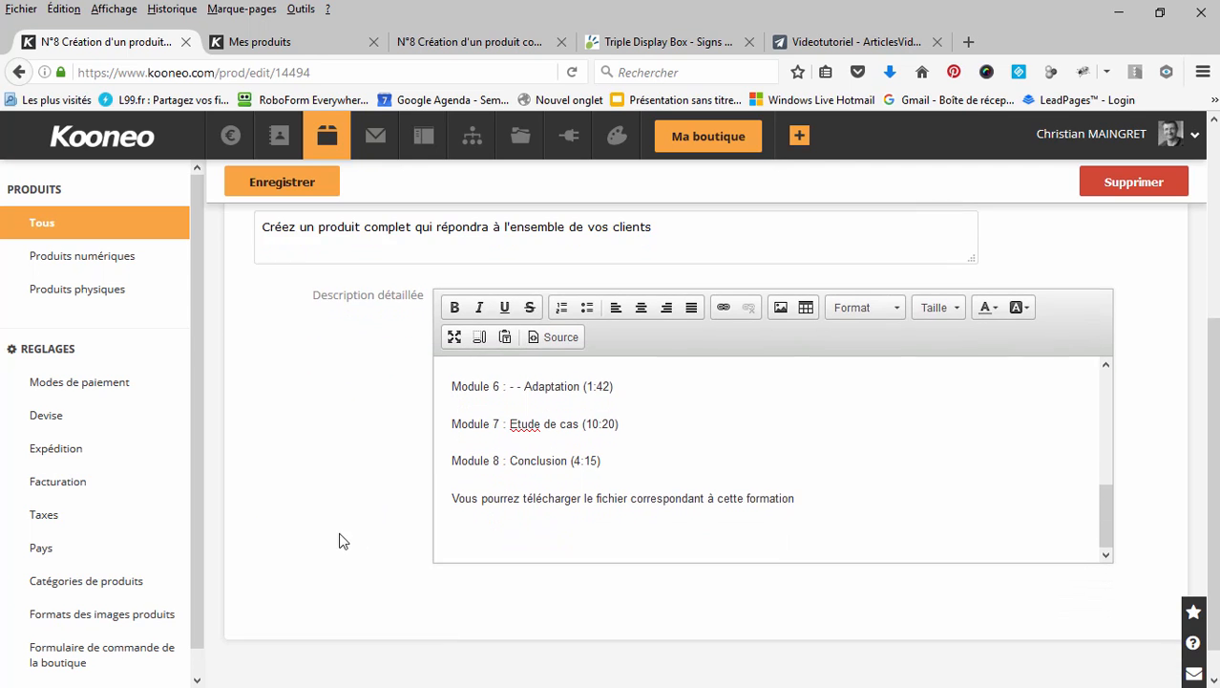
pyautogui.click(296, 185)
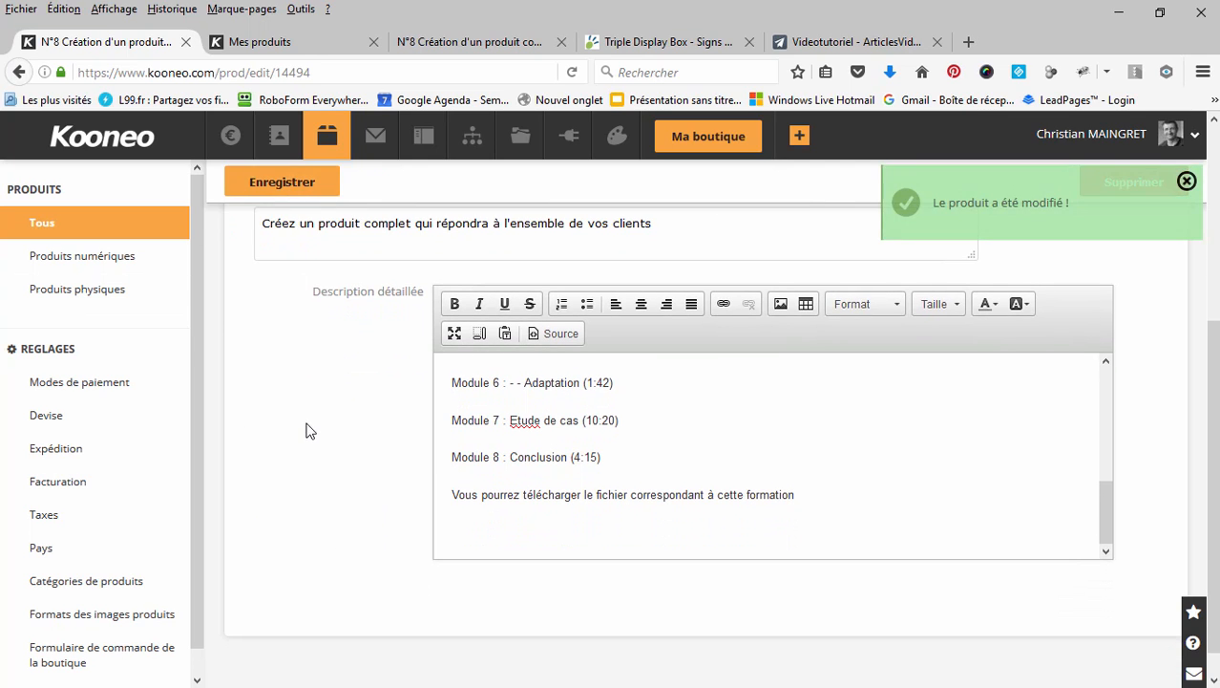
# Step: Reload the N°8 product's shop page and check how the detailed description is displayed
pyautogui.click(427, 49)
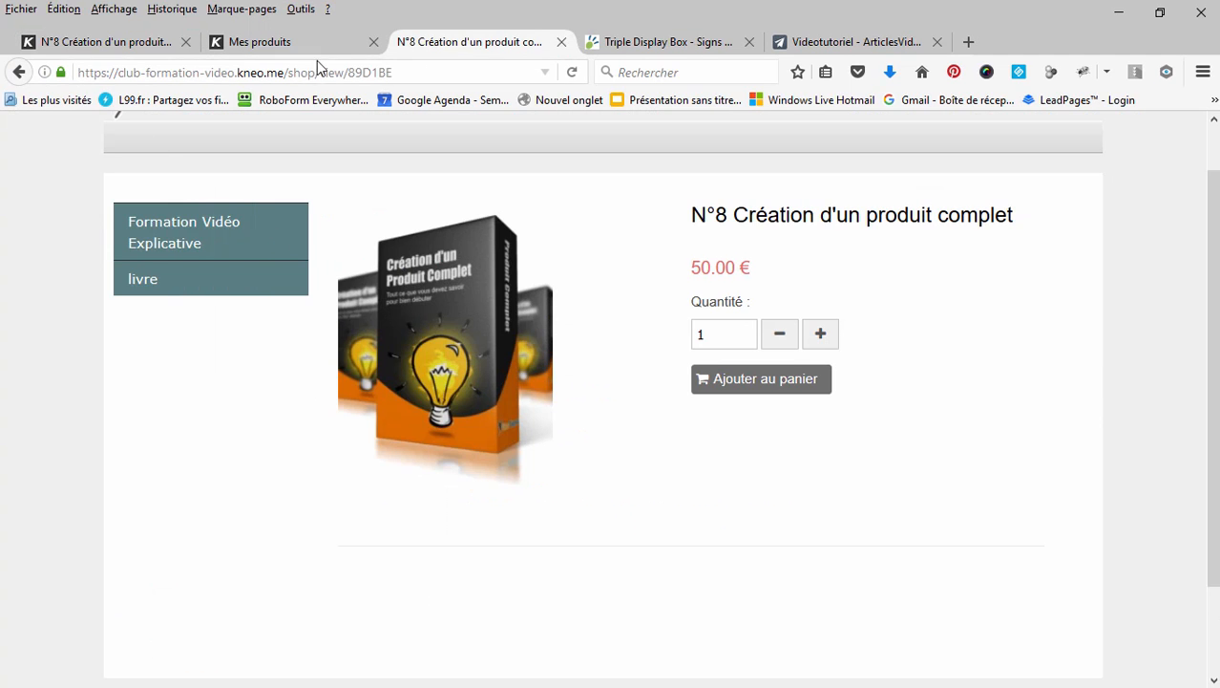
pyautogui.click(572, 72)
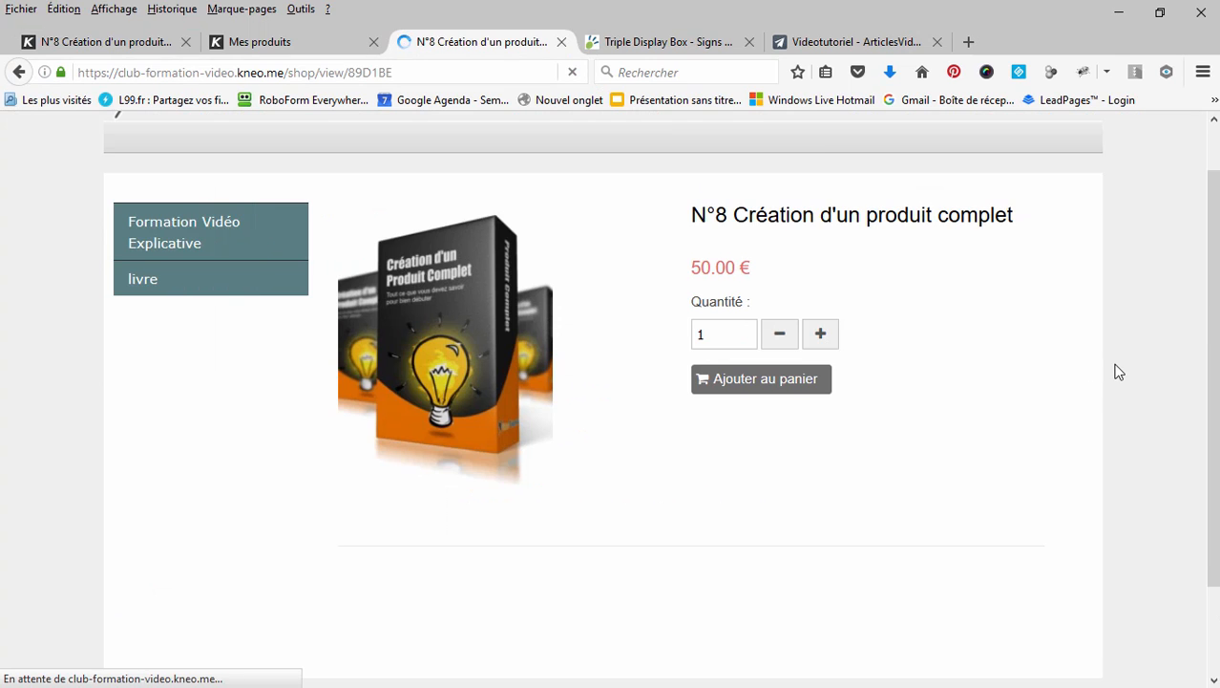
pyautogui.scroll(-5, 1098, 425)
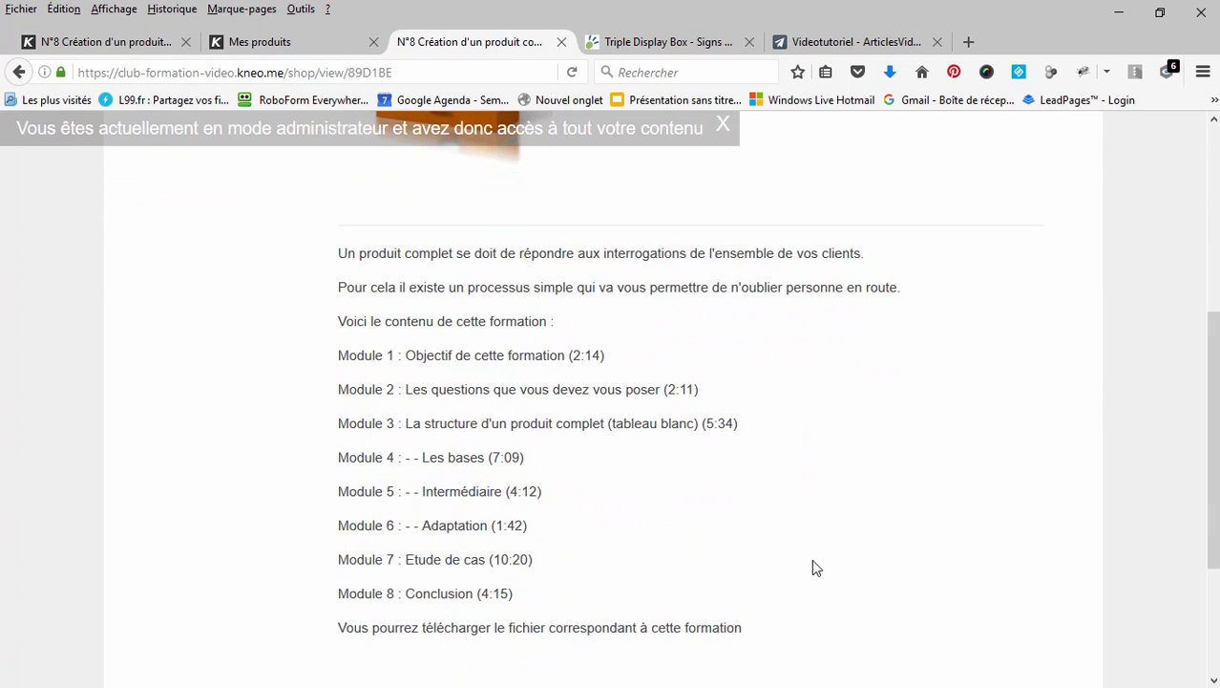
pyautogui.scroll(2, 812, 558)
# Step: Make the labels Module 1 to Module 8 bold in the product's detailed description and save the product
pyautogui.click(95, 42)
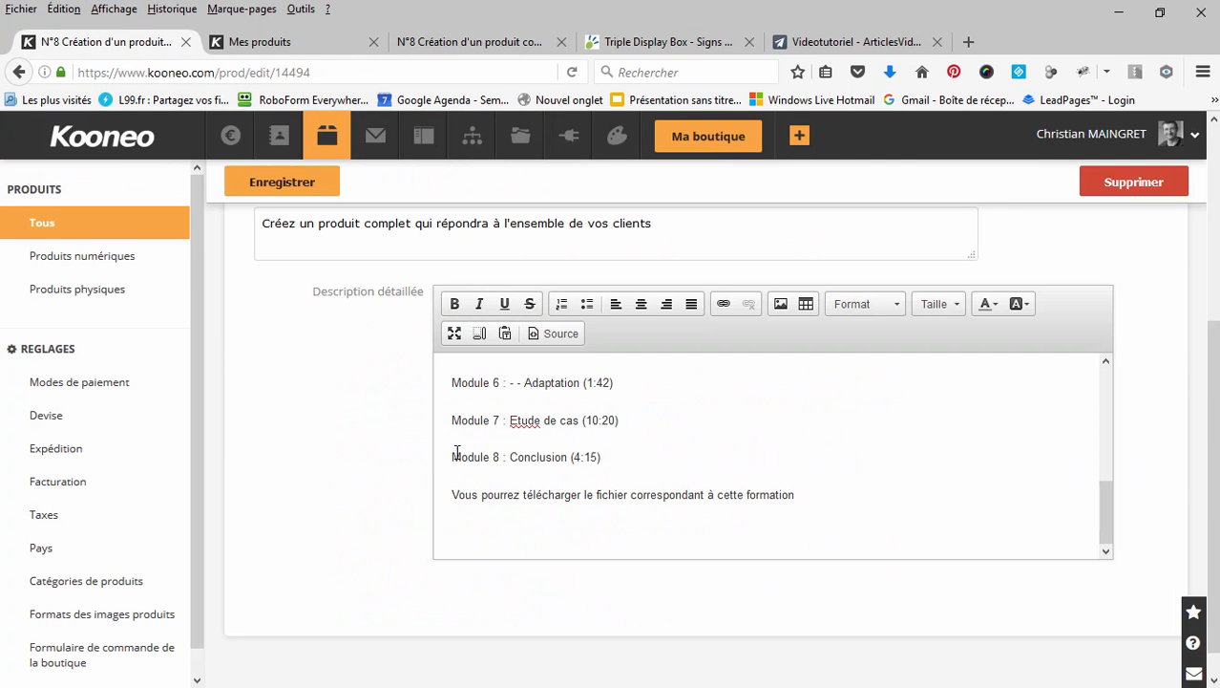
pyautogui.moveTo(500, 458); pyautogui.dragTo(452, 457)
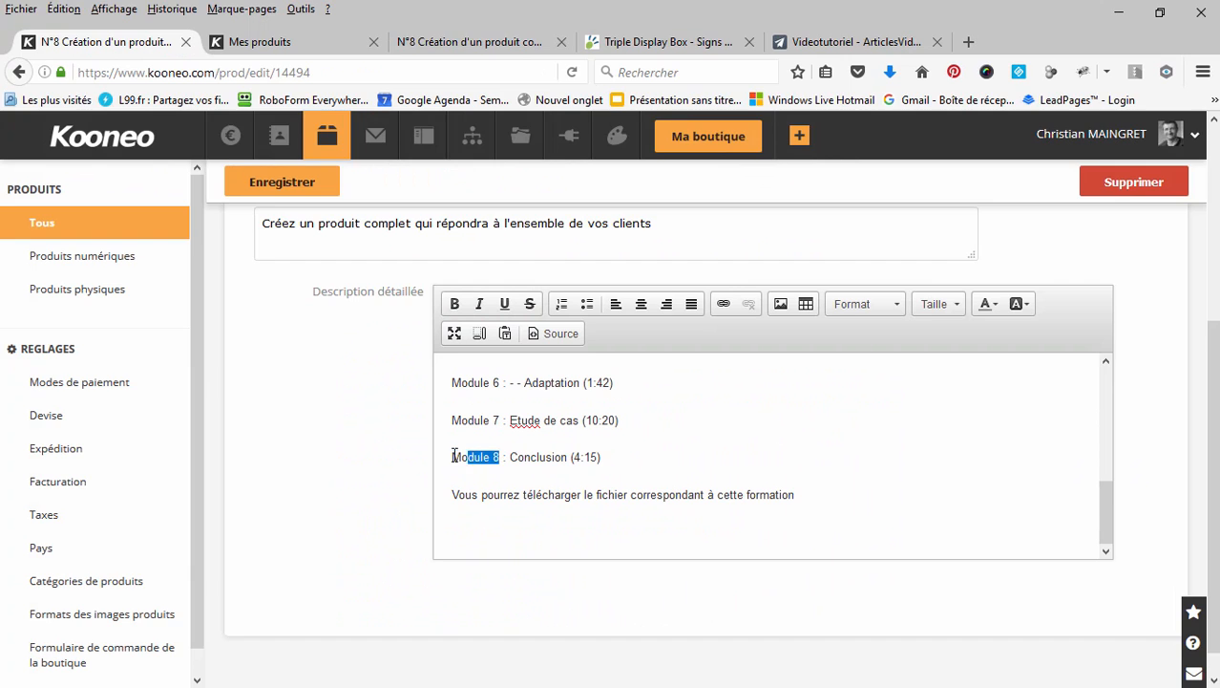
pyautogui.click(454, 314)
pyautogui.moveTo(494, 421); pyautogui.dragTo(450, 420)
pyautogui.click(455, 303)
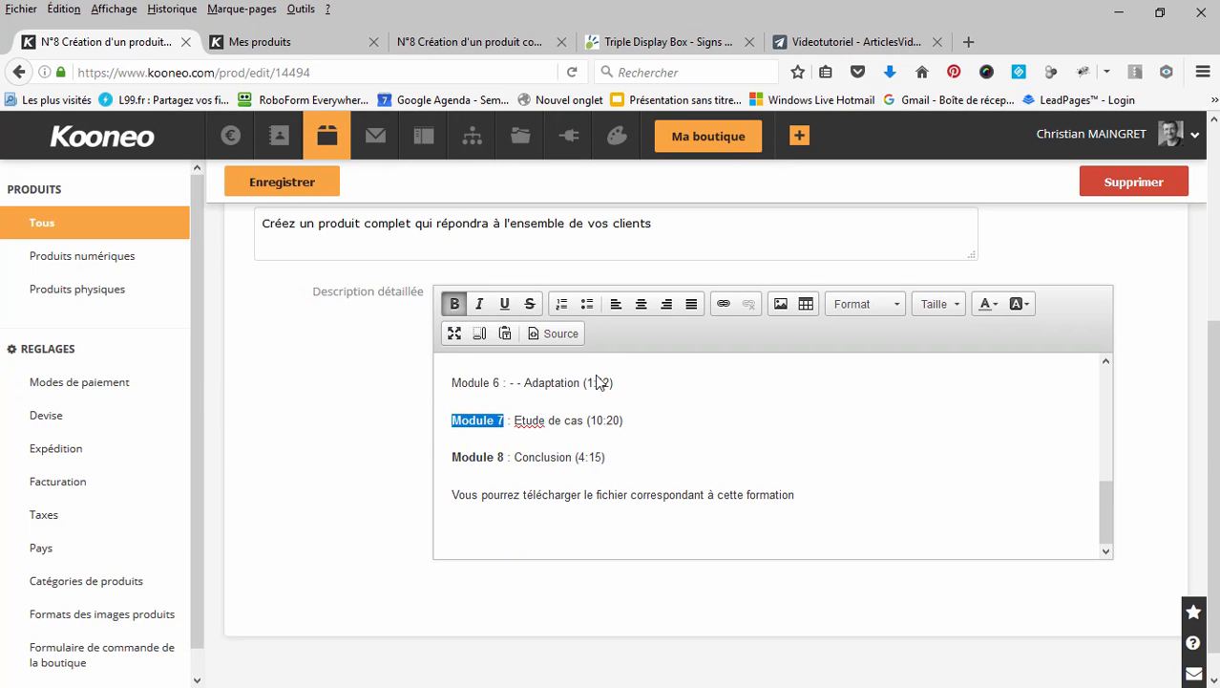
pyautogui.click(258, 183)
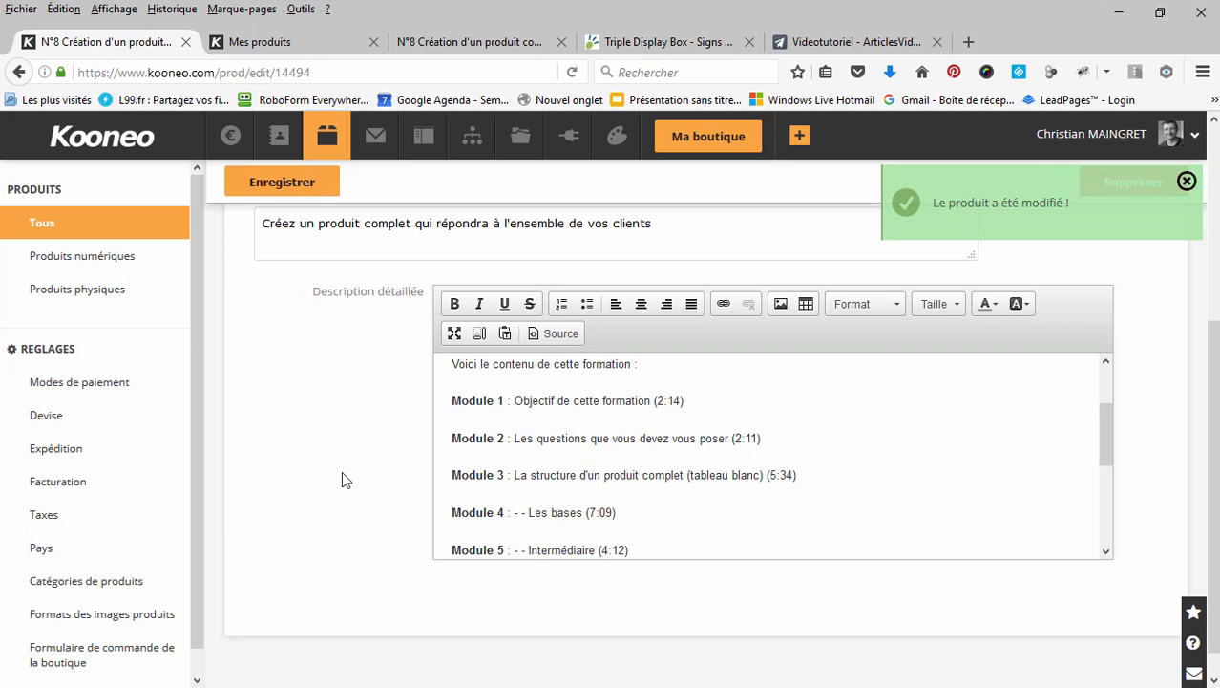
# Step: Review the bold module labels in the editor and refresh the N°8 product's shop page
pyautogui.scroll(-3, 883, 458)
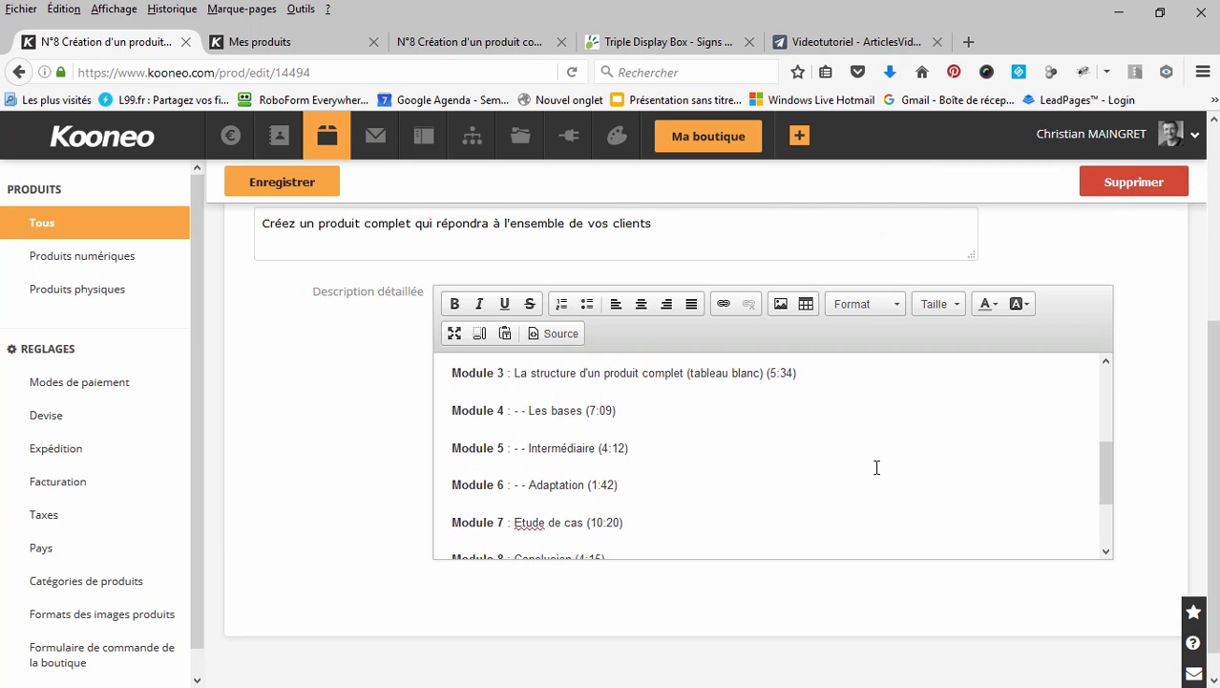
pyautogui.click(461, 43)
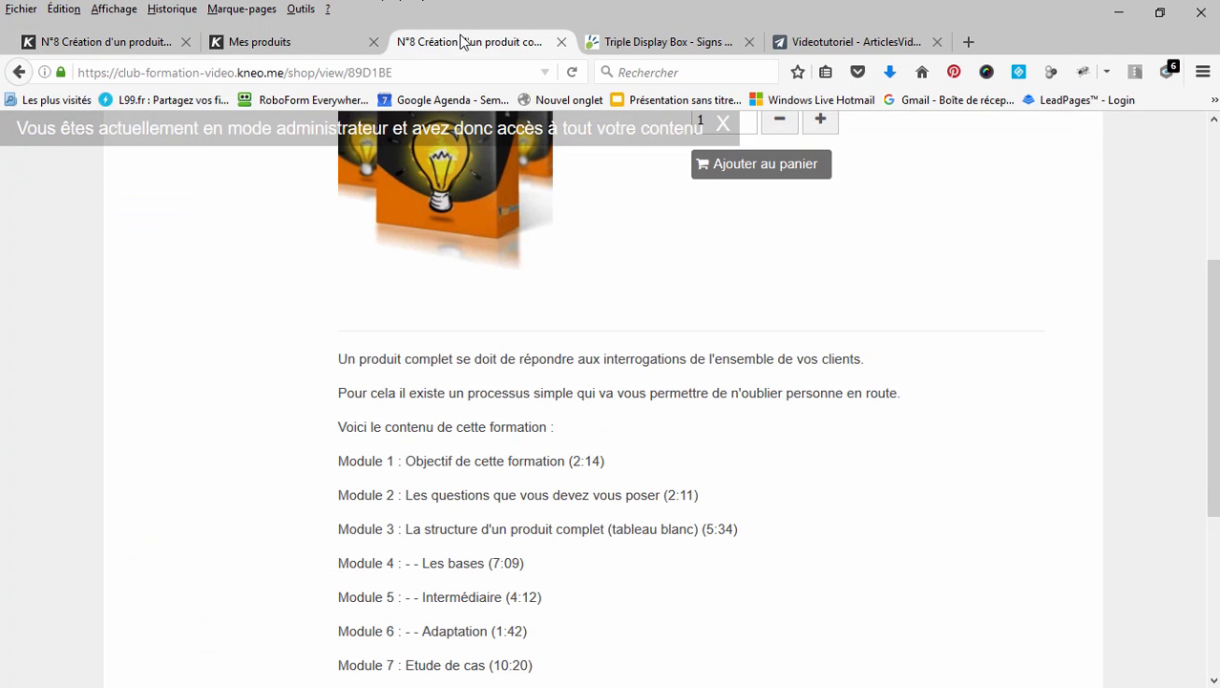
pyautogui.scroll(2, 707, 585)
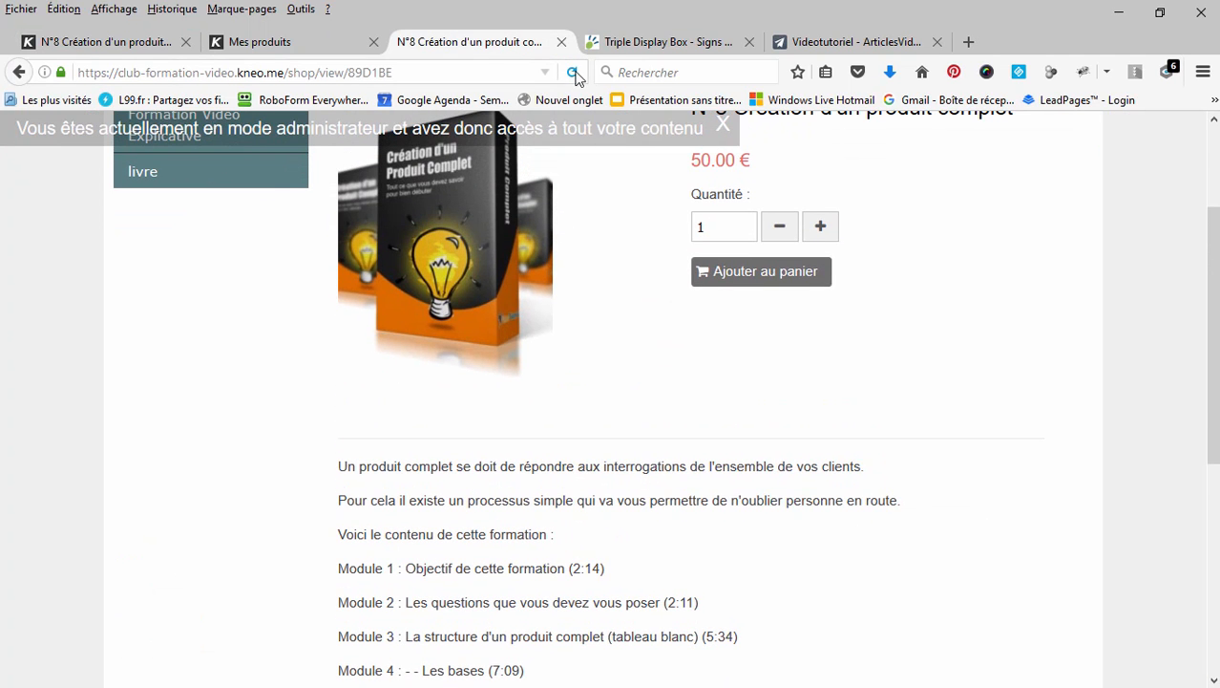
pyautogui.click(573, 73)
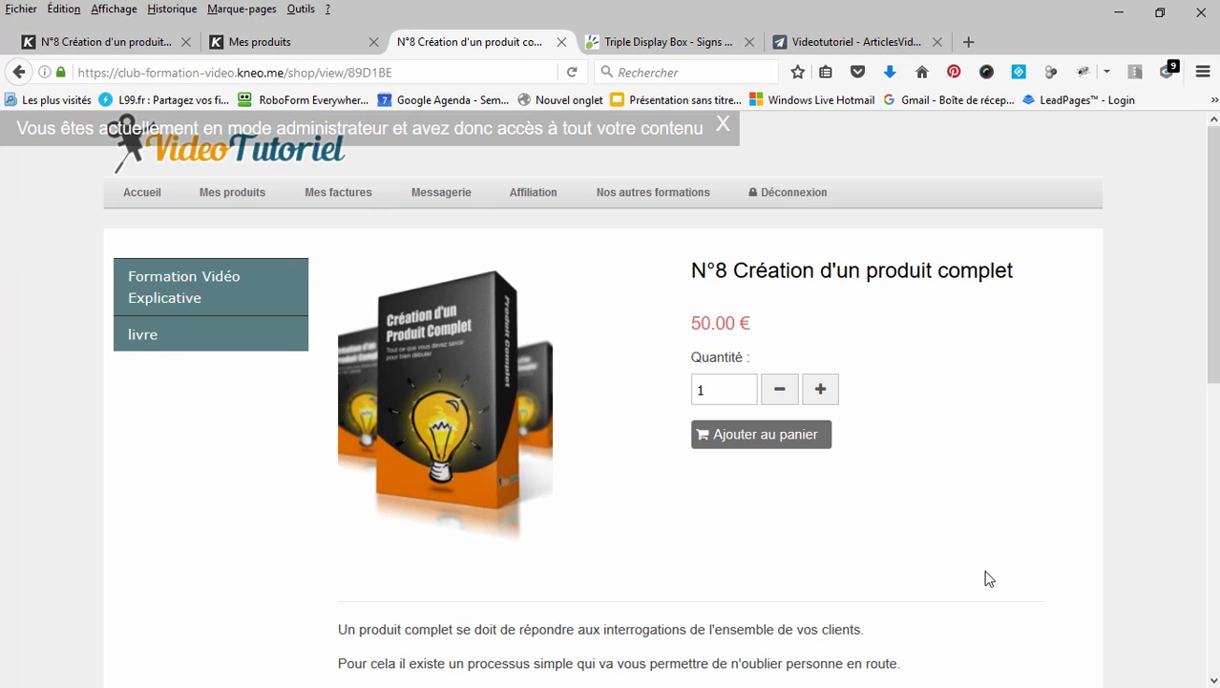
# Step: Log out of the shop from its Nos autres formations page and browse the public course catalogue
pyautogui.click(676, 196)
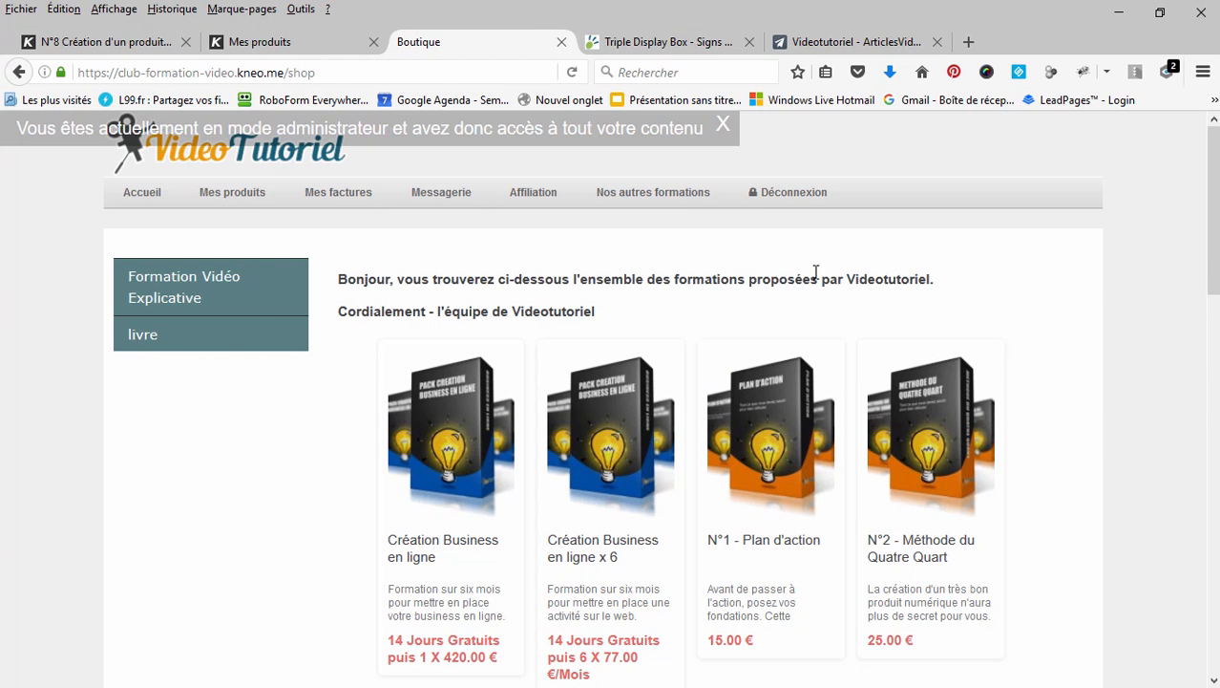
pyautogui.click(815, 193)
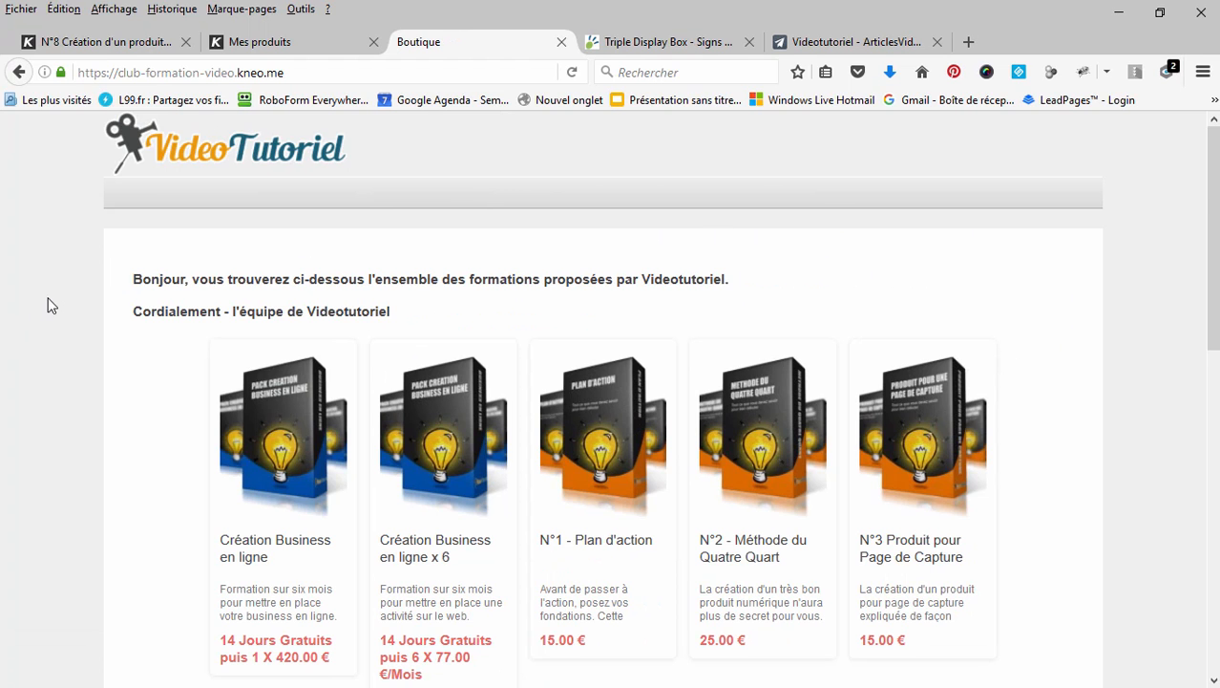
pyautogui.scroll(-5, 54, 362)
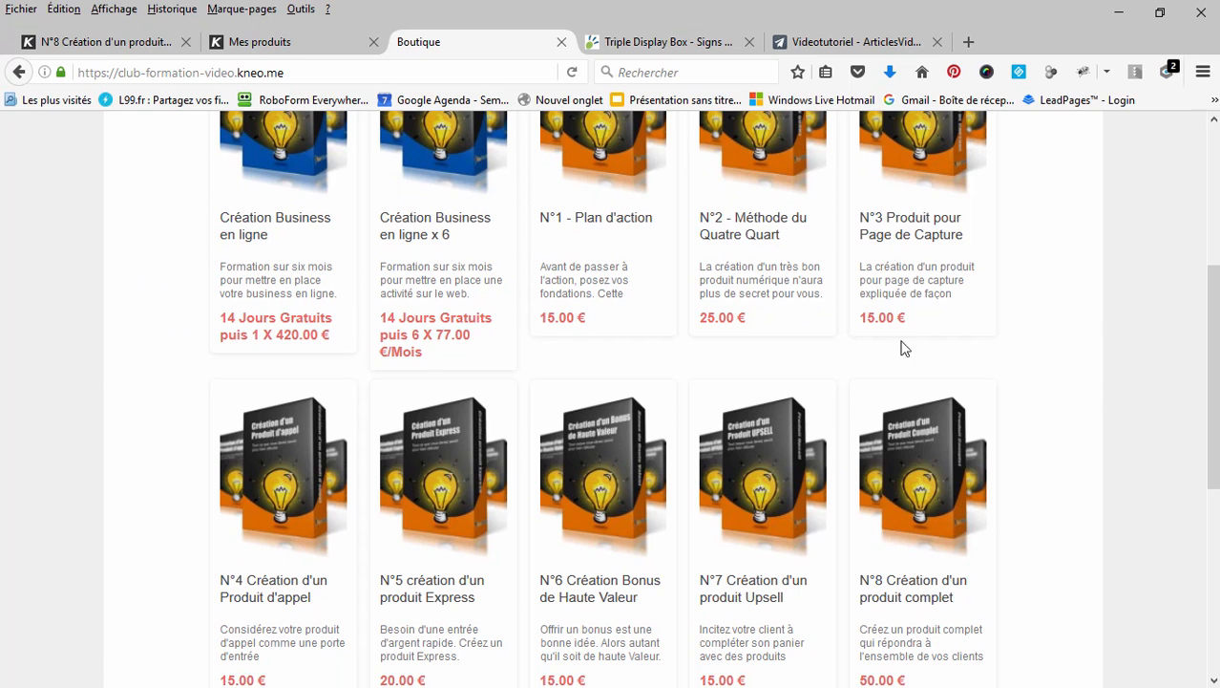
pyautogui.scroll(-2, 986, 450)
pyautogui.scroll(-5, 1070, 495)
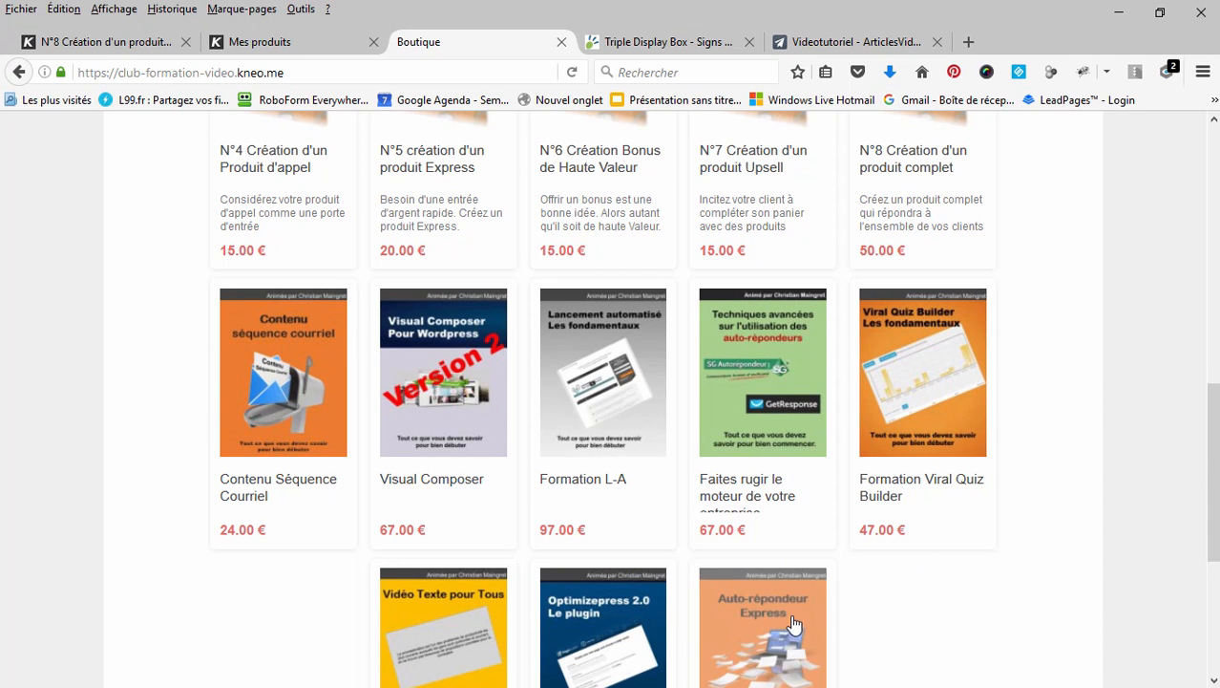
pyautogui.scroll(-2, 859, 589)
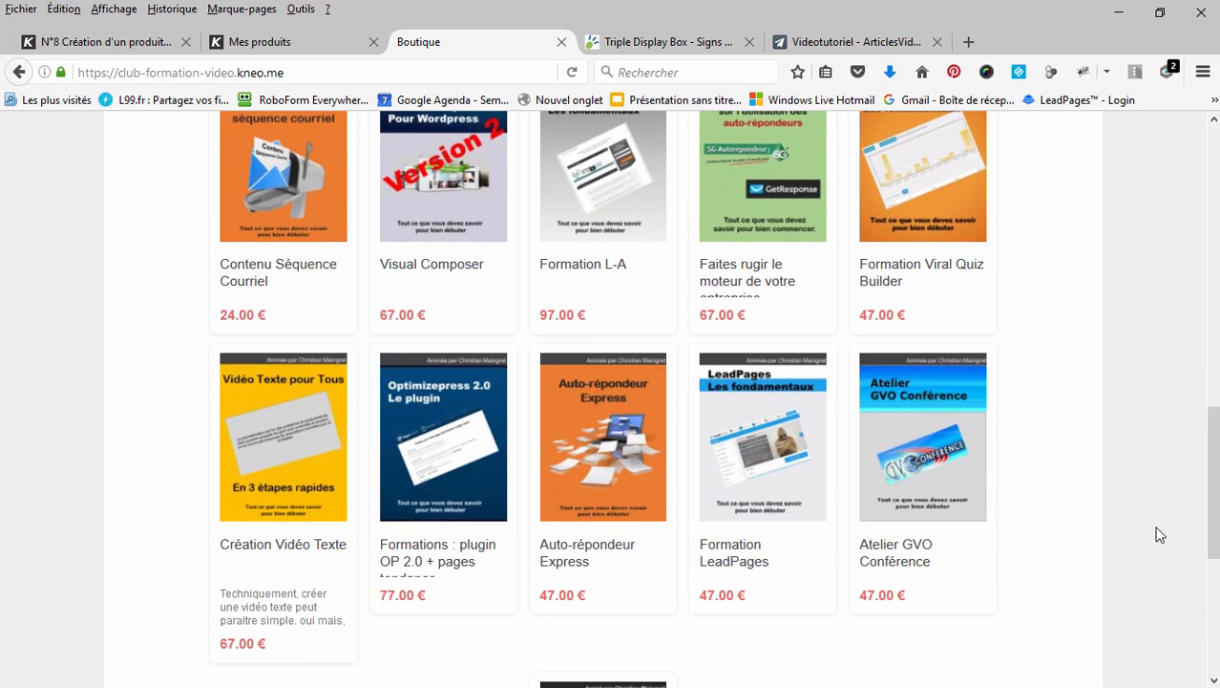
pyautogui.scroll(5, 1156, 530)
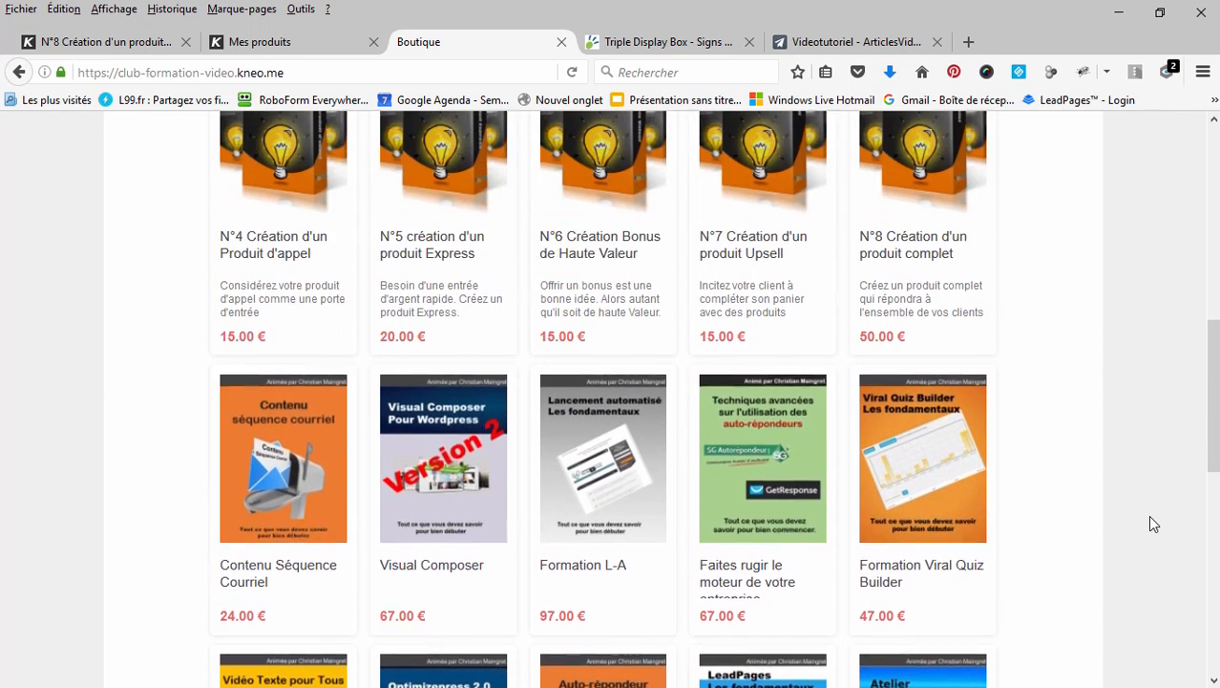
pyautogui.scroll(2, 1154, 523)
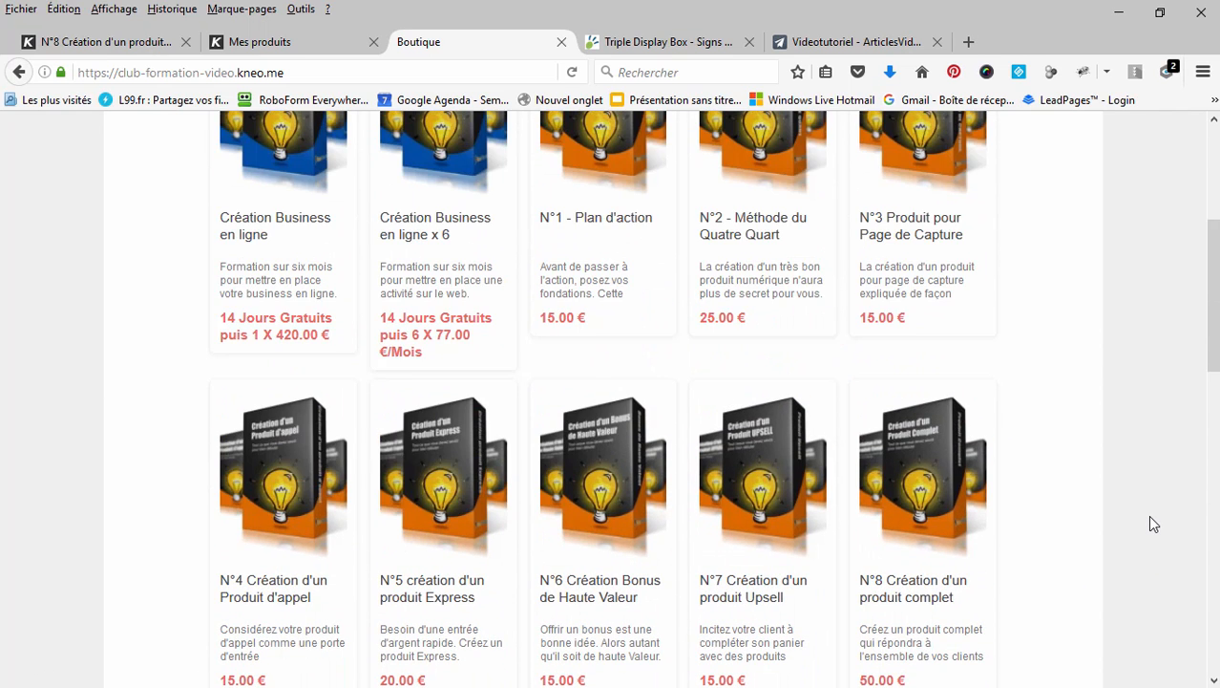
pyautogui.scroll(4, 1151, 523)
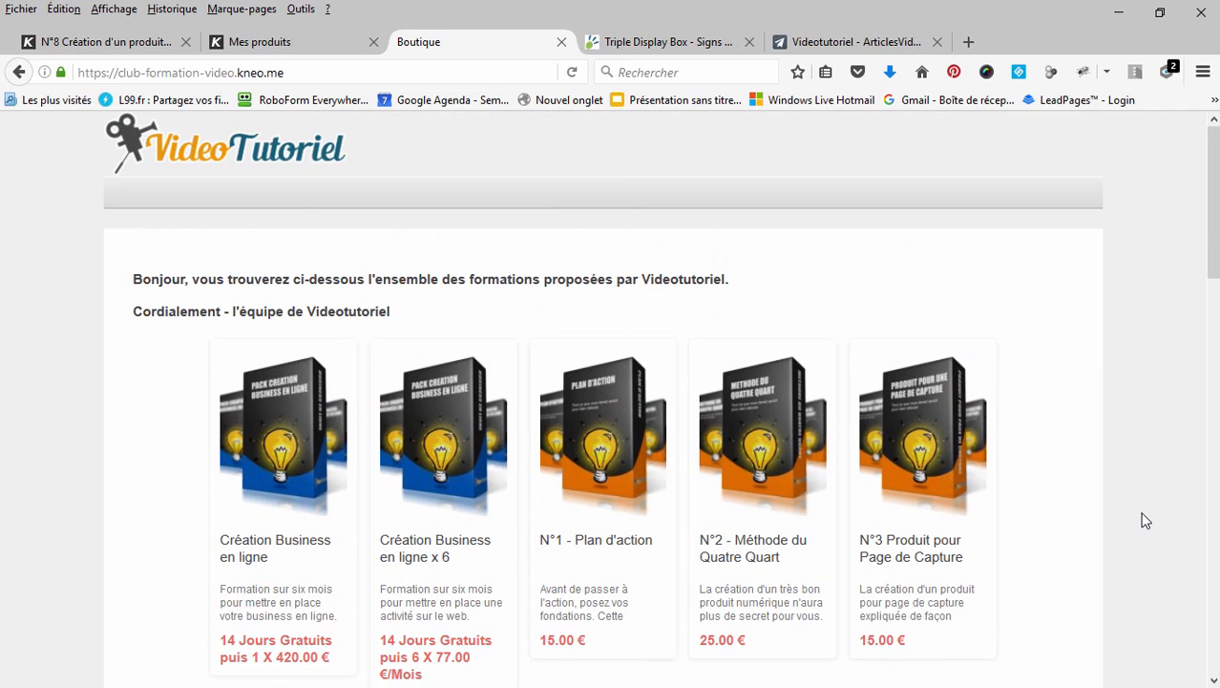